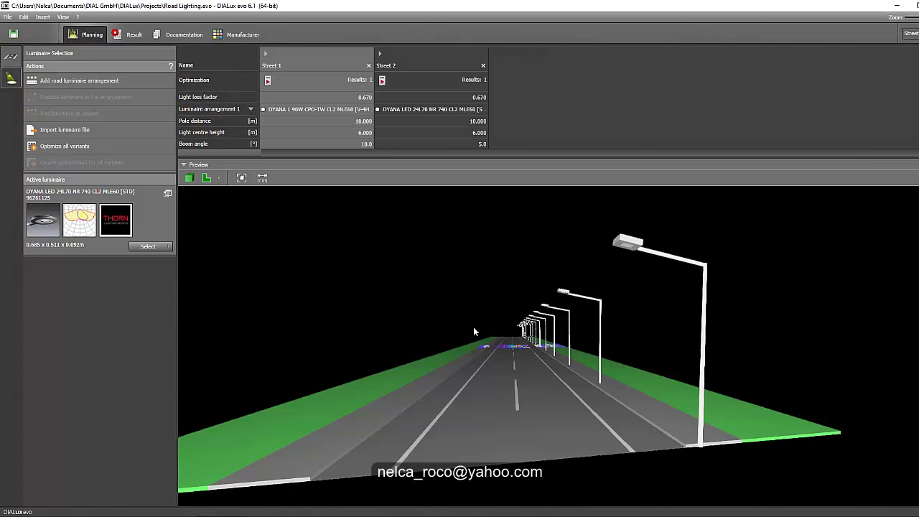
Check the road lighting terms asked about in the e-mail, and select Street 1's luminaire arrangement in the 3D preview.
click(136, 506)
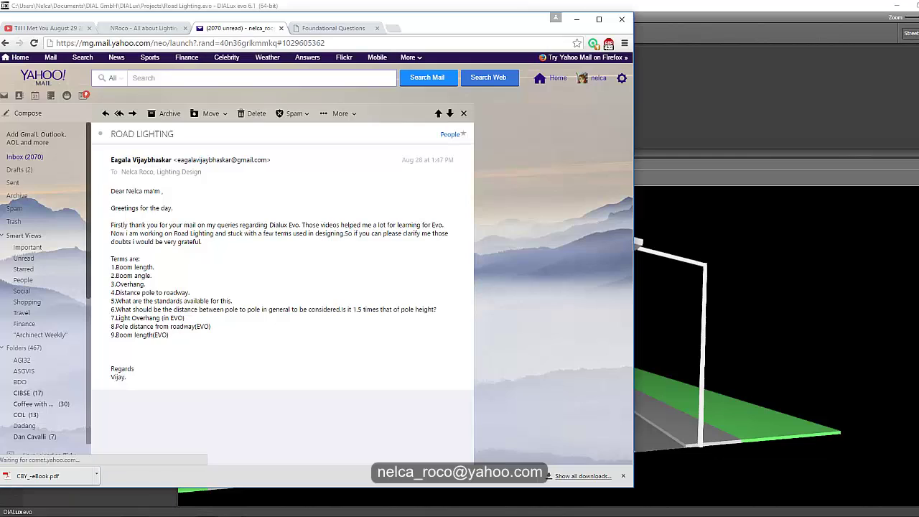
click(763, 299)
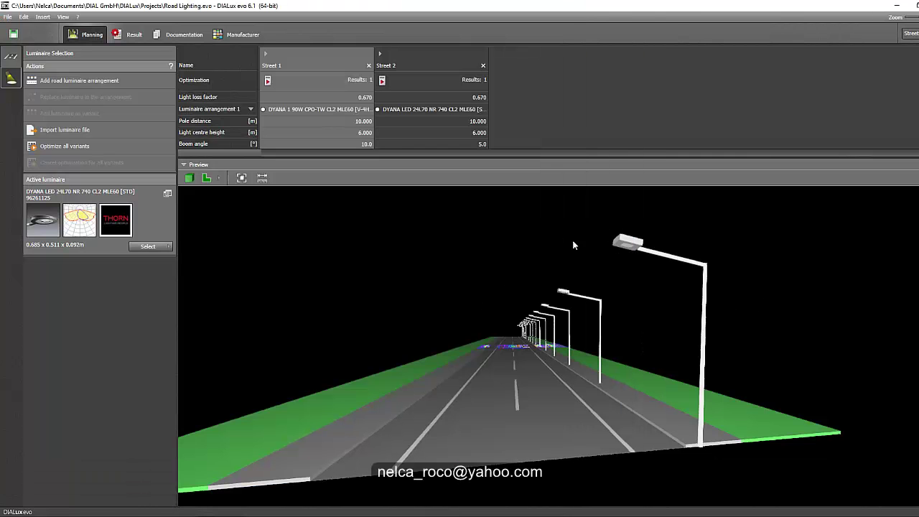
click(663, 254)
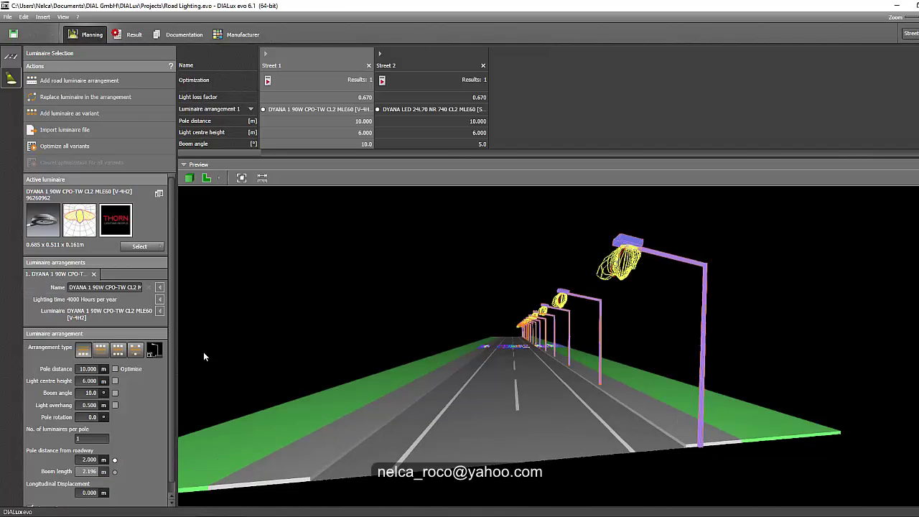
scroll(173, 396, down, 1)
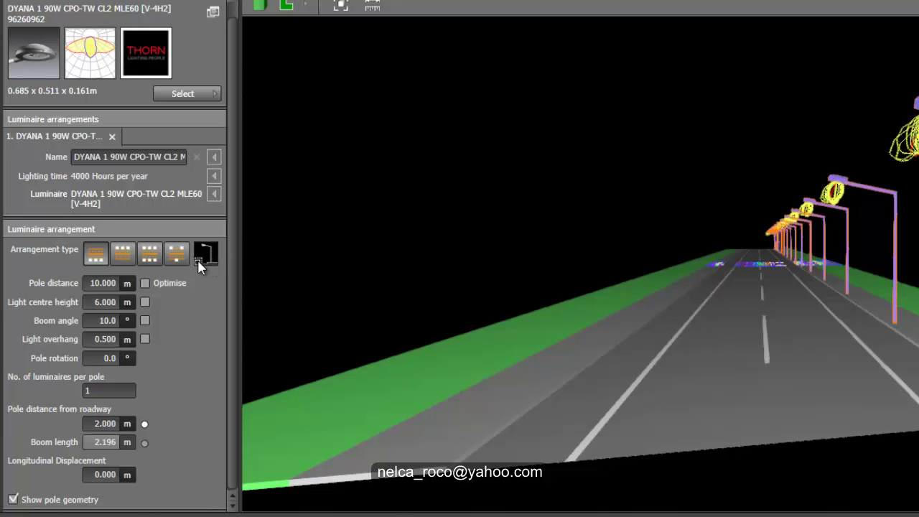
Try the arrangement type only on the upper side of Street 1, and return it to the lower side.
click(122, 255)
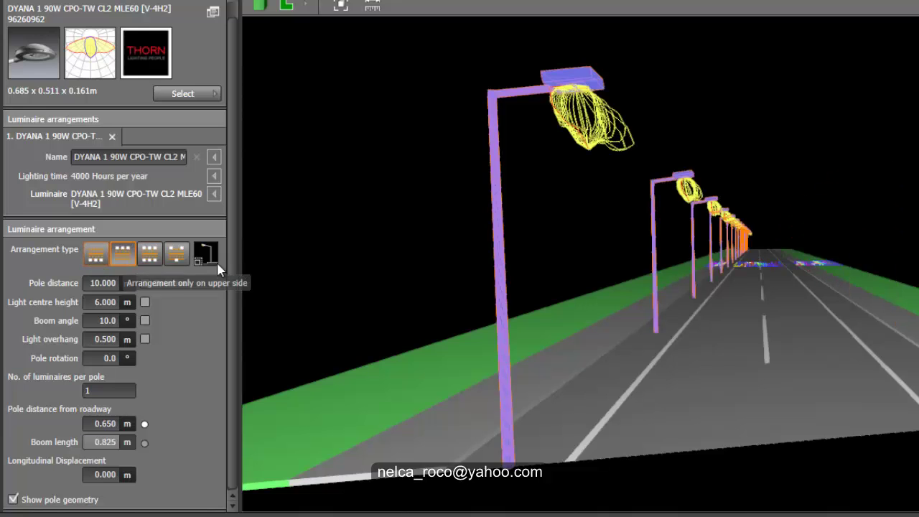
mouse_move(206, 255)
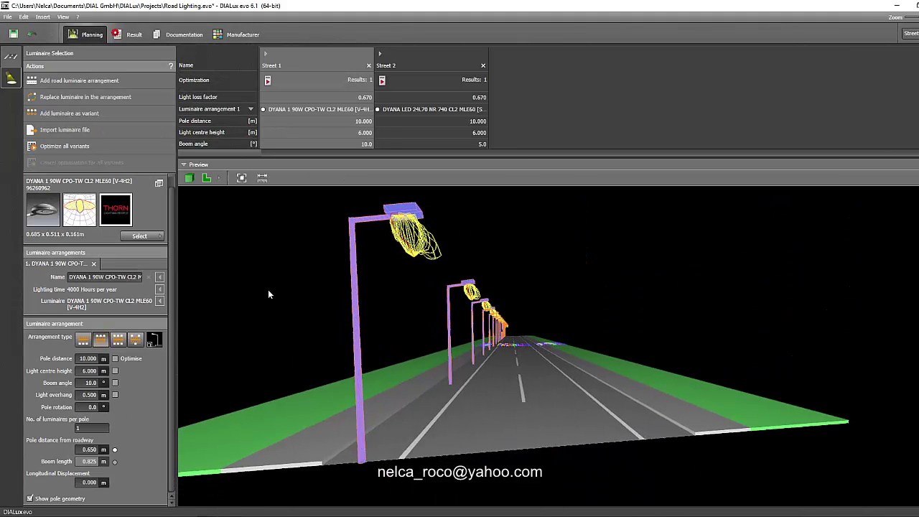
click(83, 338)
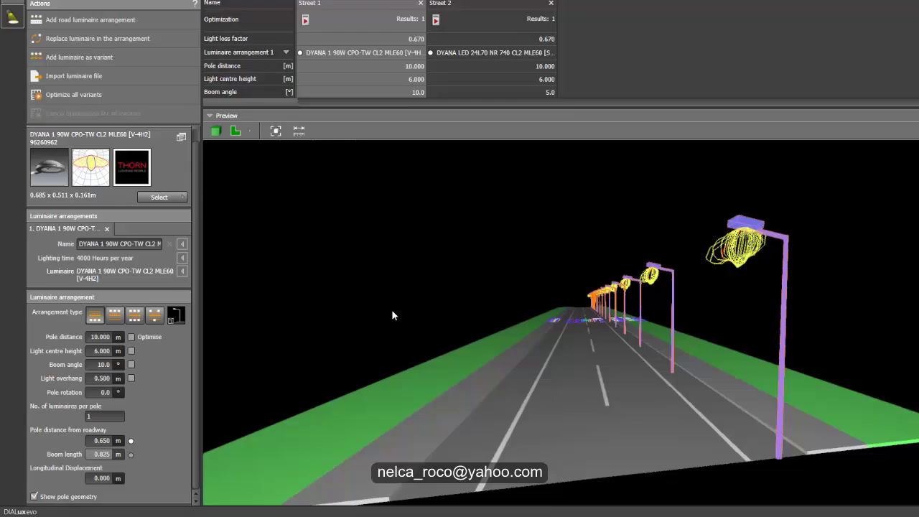
Set the light centre height of Street 1's luminaires to 8 m.
click(89, 370)
text(8)
key(Return)
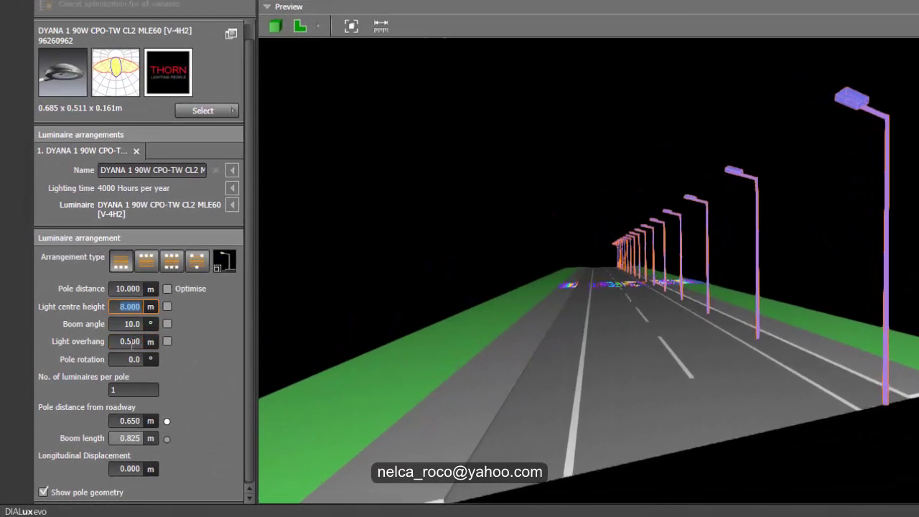
Set the boom angle of the luminaire arrangement to 5°.
click(130, 323)
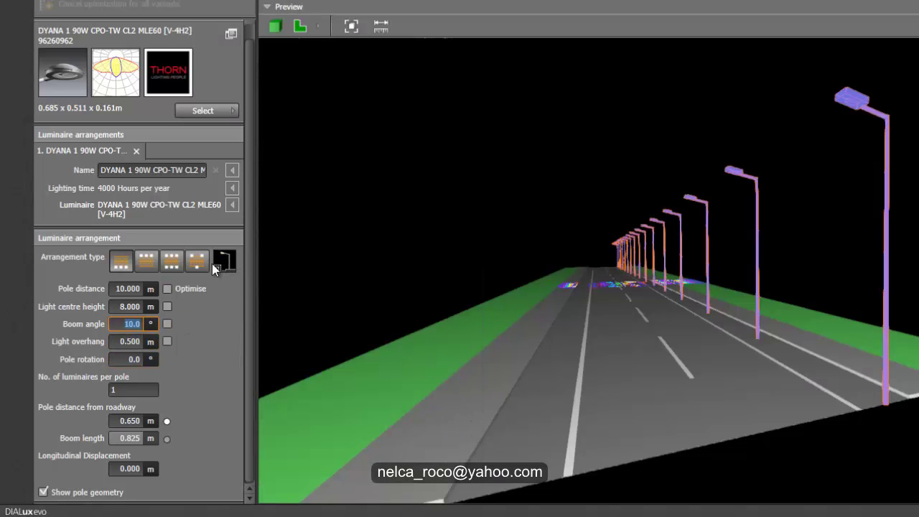
mouse_move(226, 263)
text(56)
key(BackSpace)
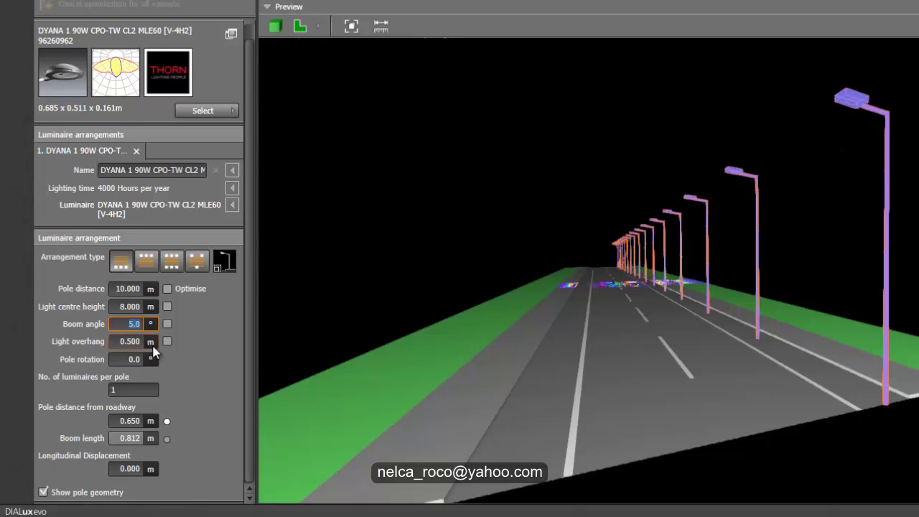
Show the pole in an elevation view and compare boom angles of 0°, 5° and 10°, keeping 10°.
click(318, 26)
click(349, 26)
scroll(546, 122, up, 3)
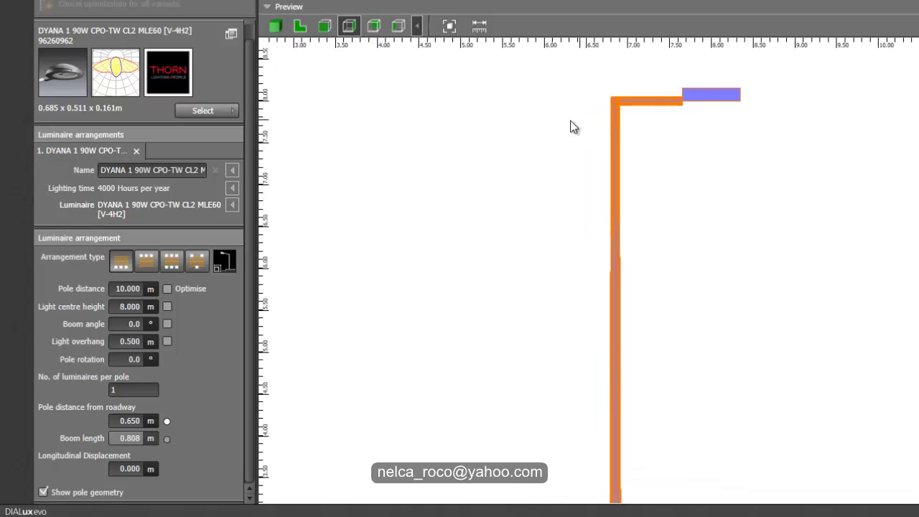
scroll(513, 156, up, 1)
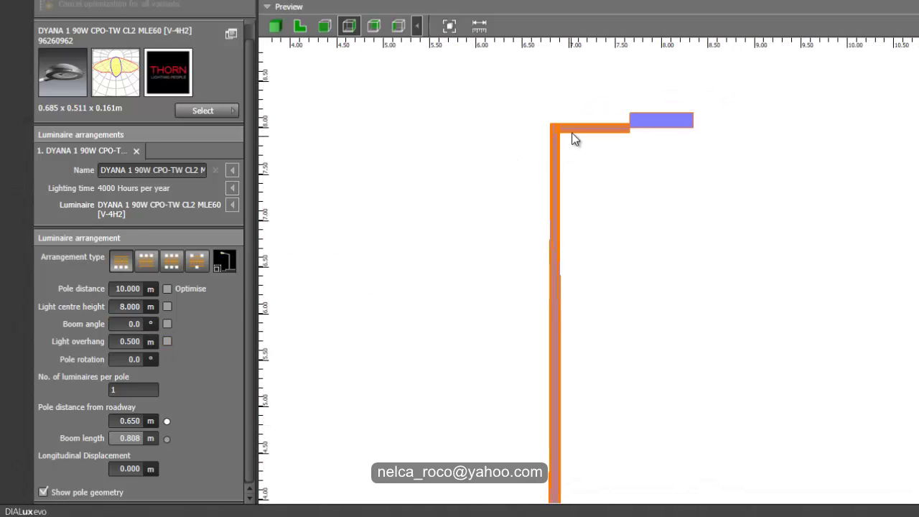
click(133, 324)
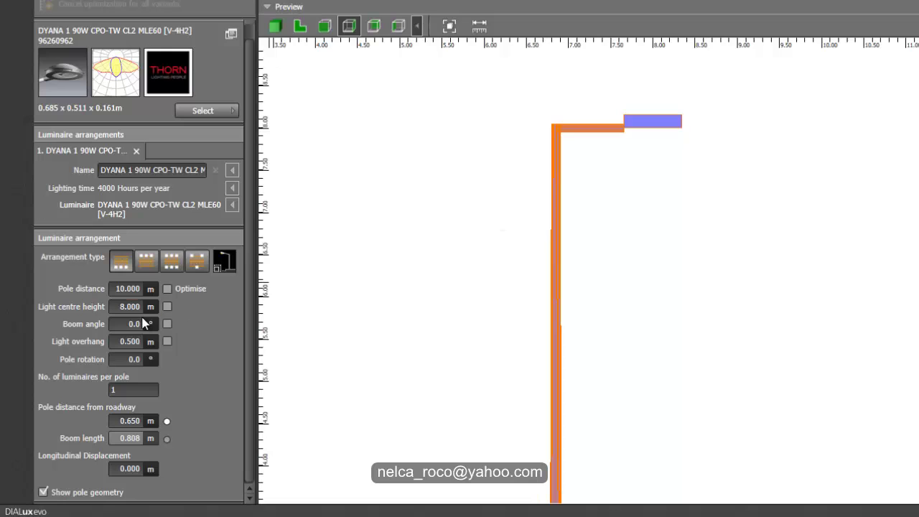
text(5)
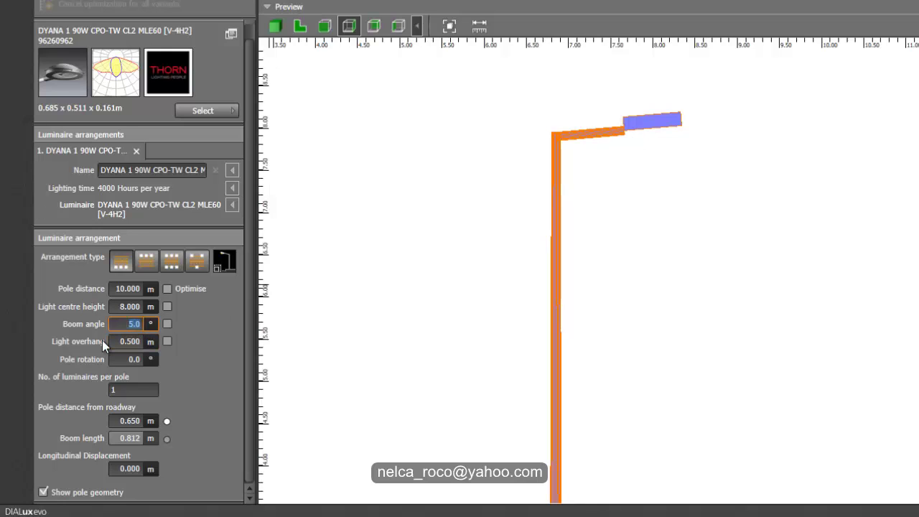
text(10)
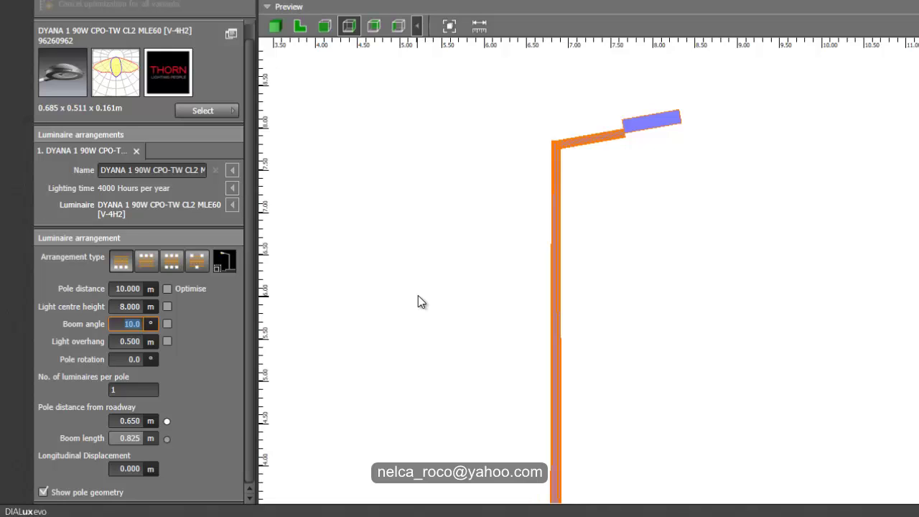
Set the light overhang of the luminaire arrangement to 1.5 m.
key(Tab)
text(1.5)
key(Return)
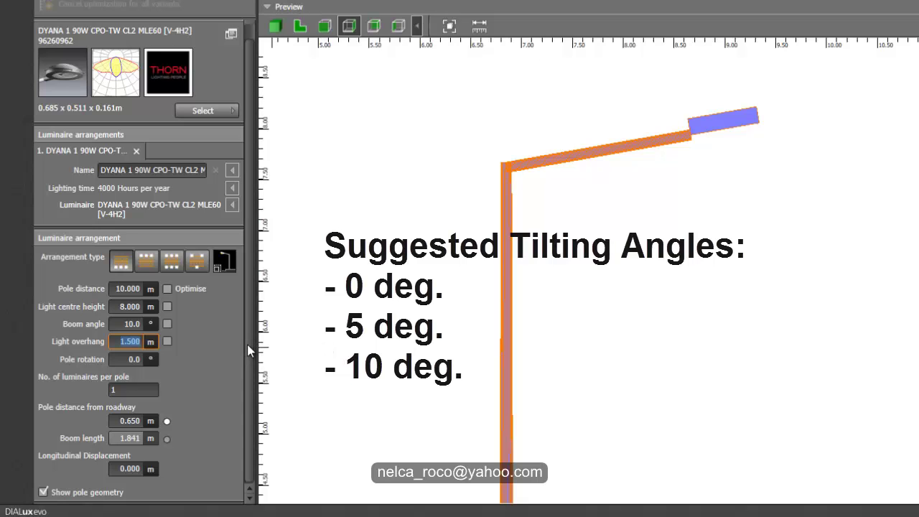
Review the term list in the e-mail and examine in 3D where the pole bases stand relative to the roadway edge.
key(Tab)
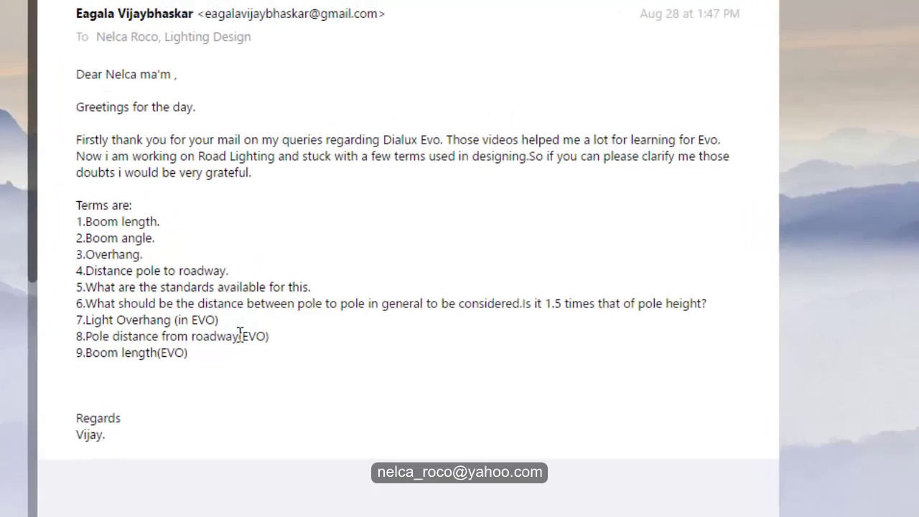
drag(133, 273, 44, 292)
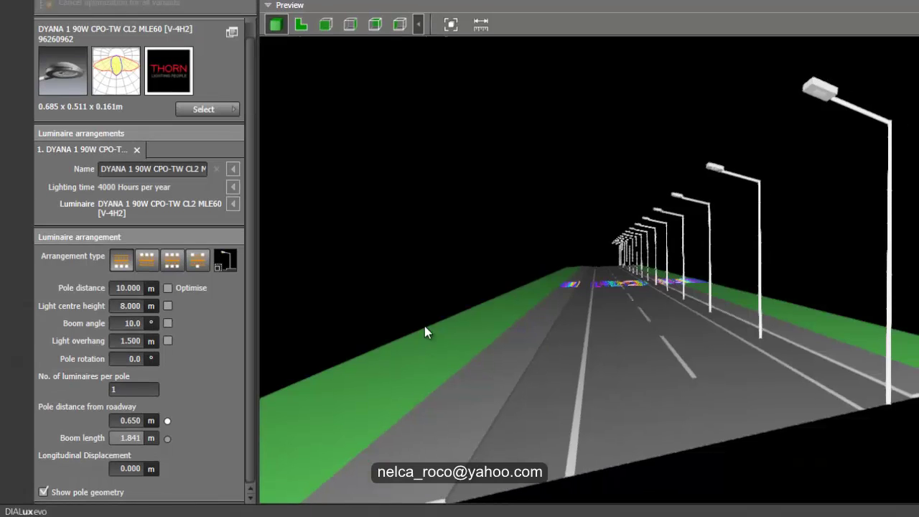
right_drag(413, 223, 399, 214)
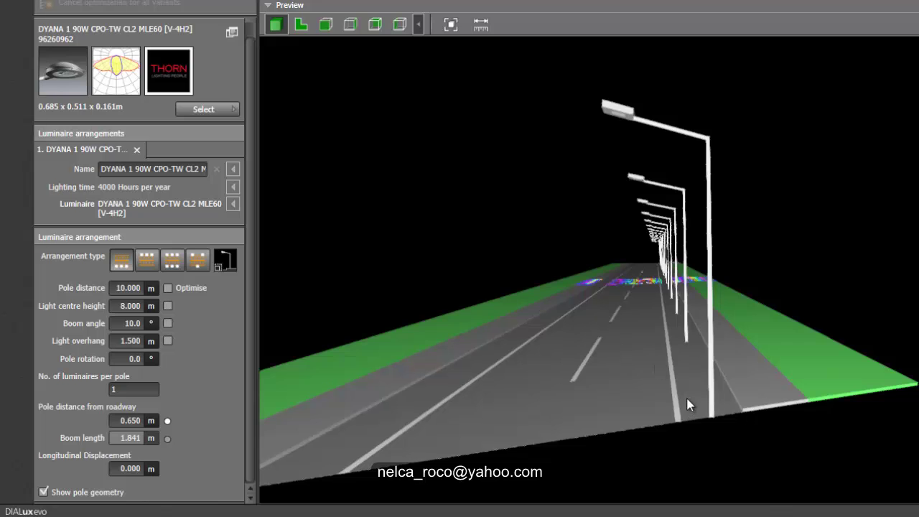
drag(720, 375, 706, 370)
scroll(707, 370, up, 5)
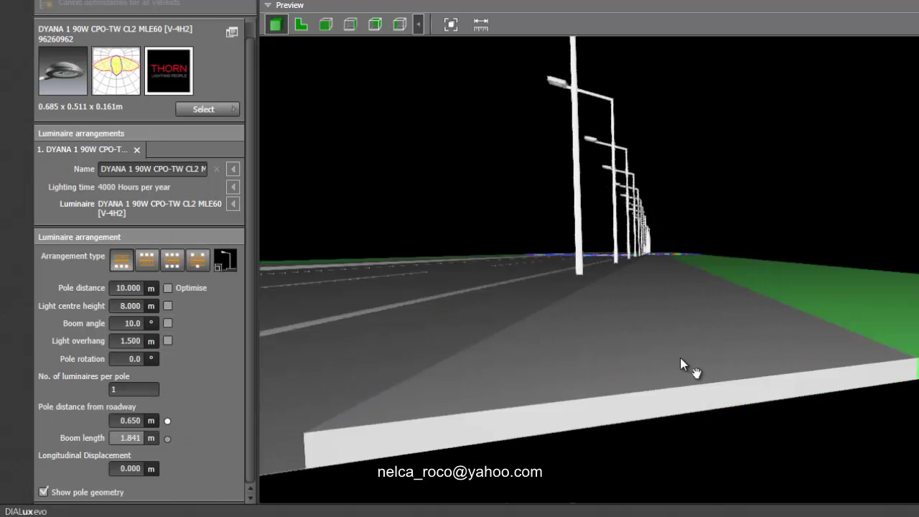
scroll(702, 375, up, 3)
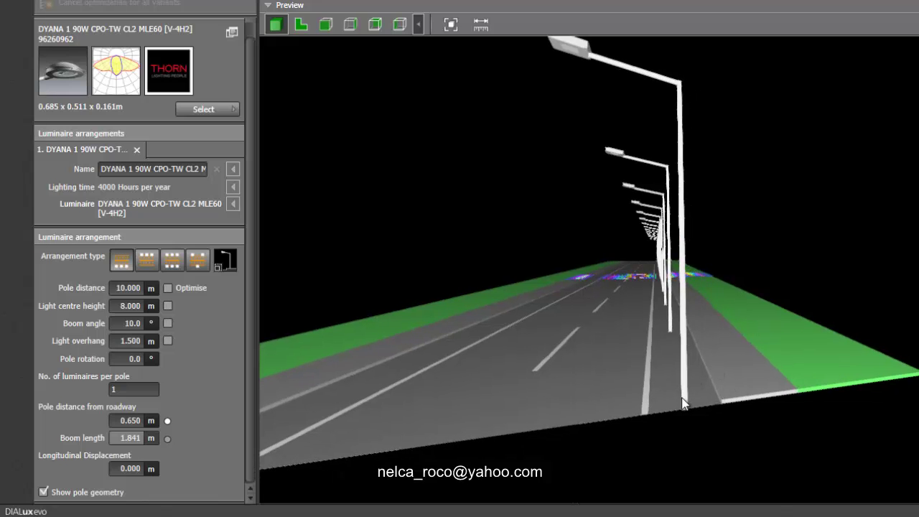
scroll(718, 390, up, 2)
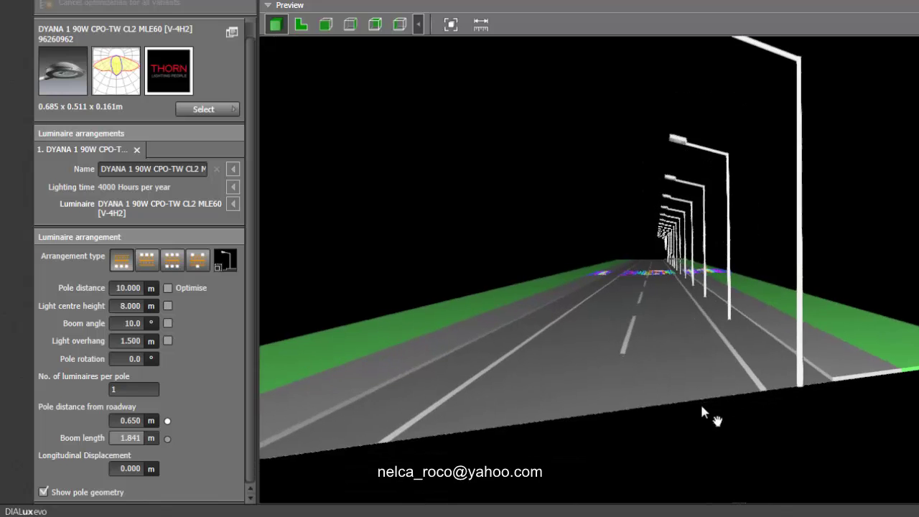
scroll(782, 366, up, 2)
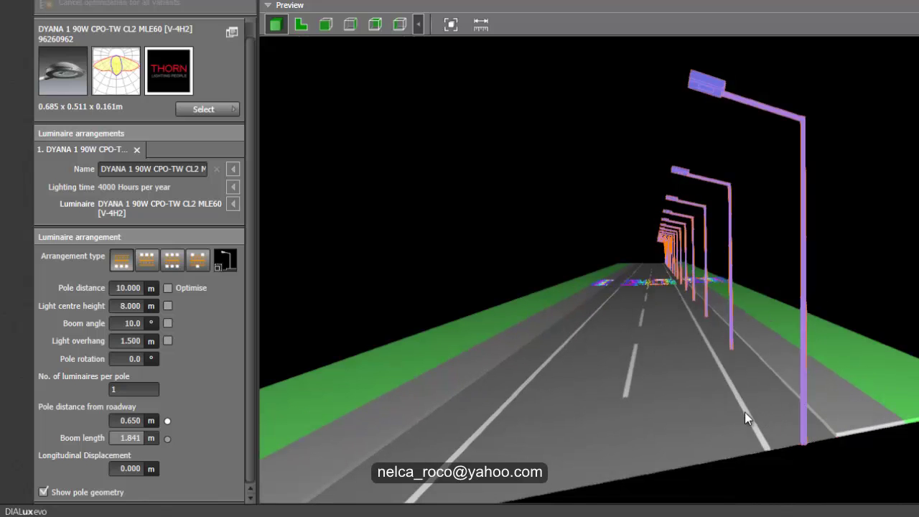
Set the pole distance from the roadway to 1.5 m.
click(124, 424)
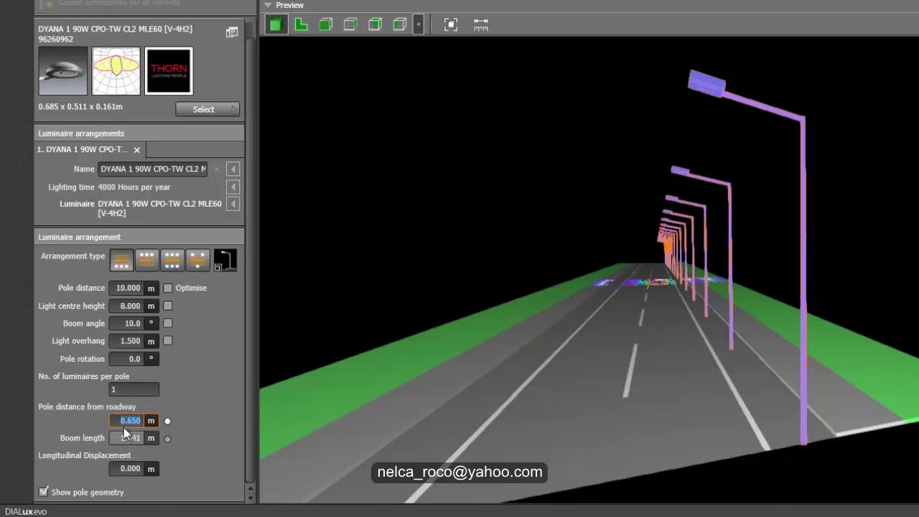
text(1.5)
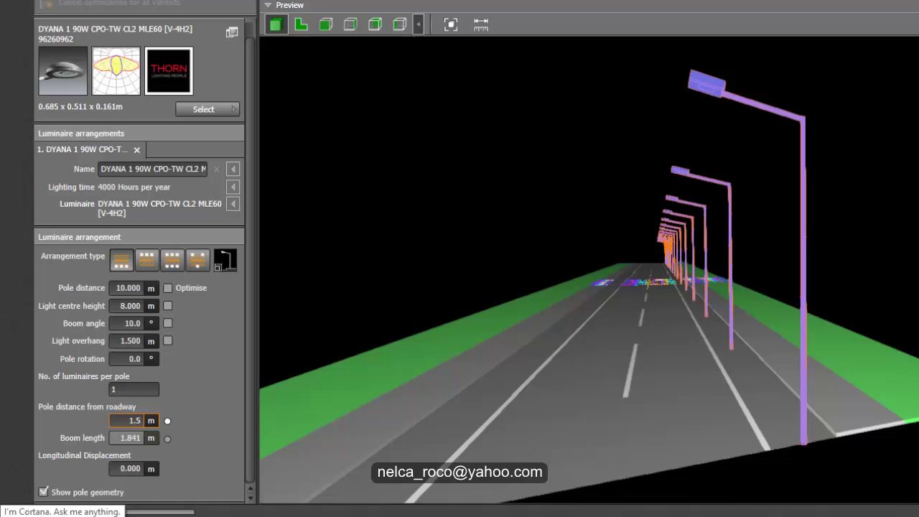
key(Return)
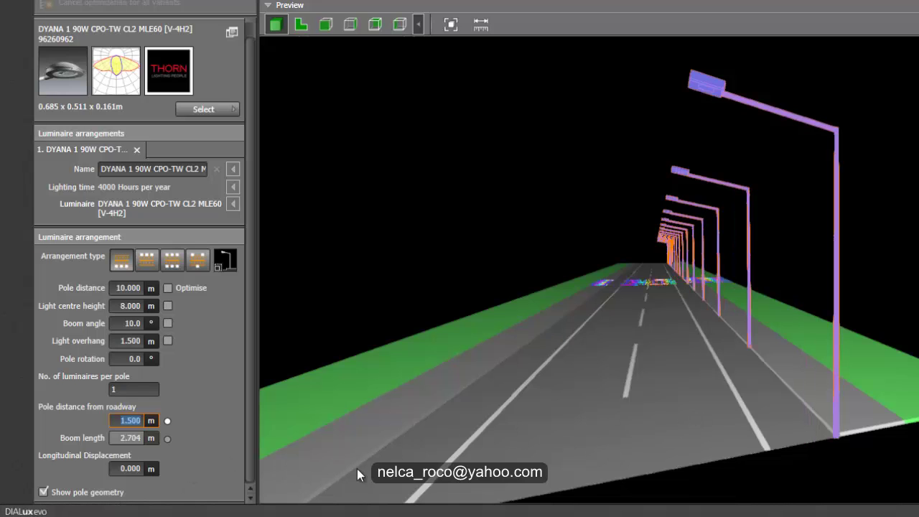
Set the pole distance from the roadway to 2 m.
mouse_move(732, 400)
mouse_down()
mouse_move(748, 404)
mouse_move(743, 399)
mouse_up()
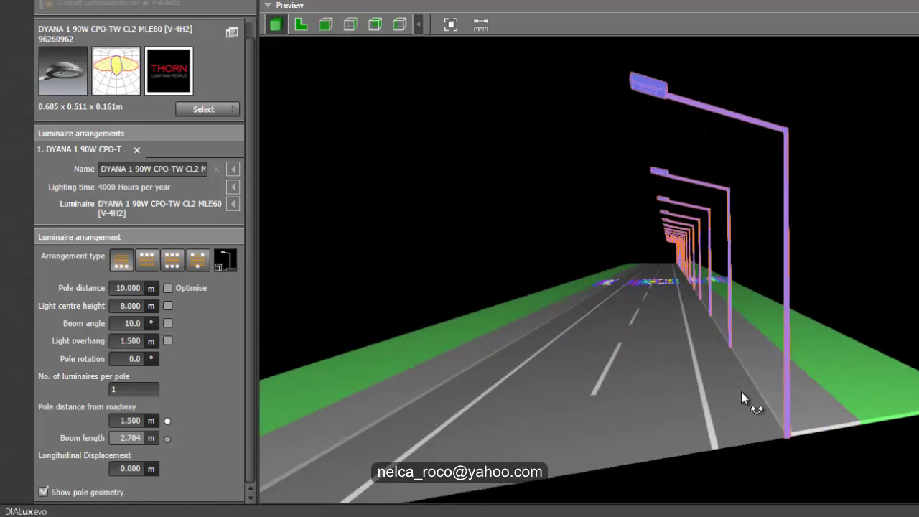
click(129, 420)
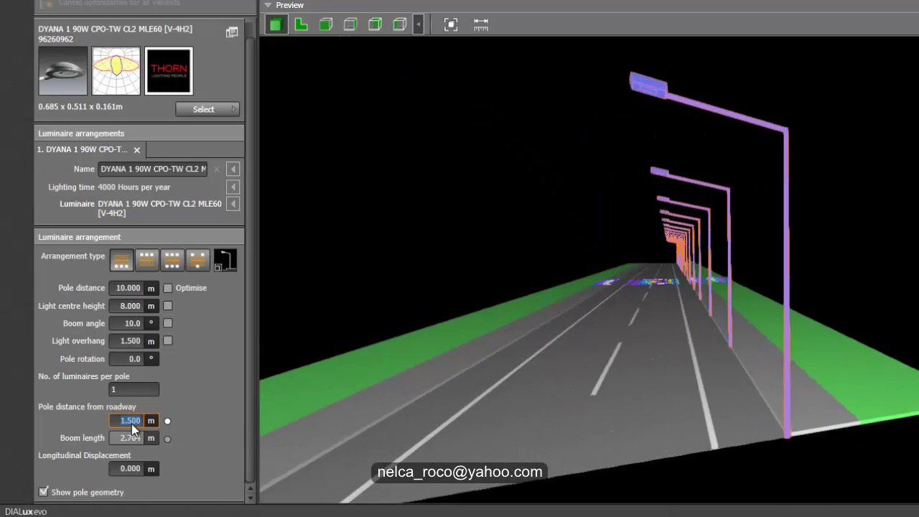
text(2)
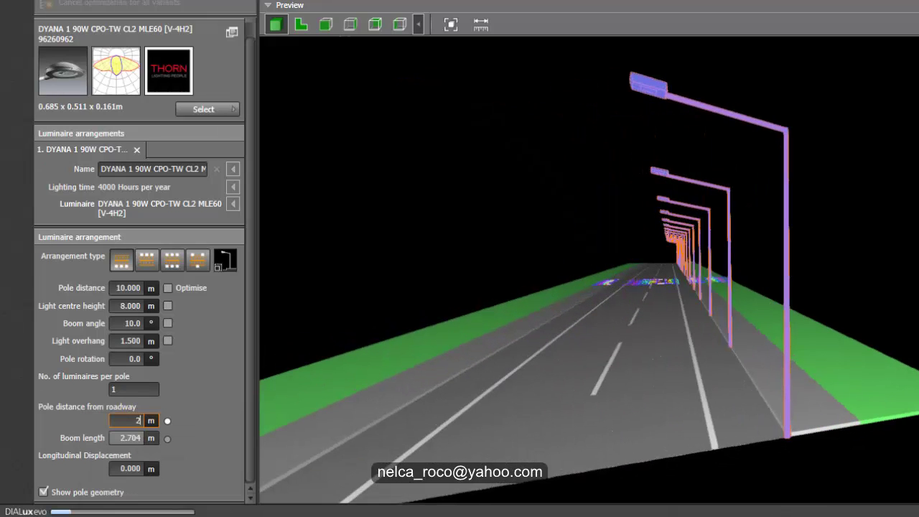
mouse_move(157, 516)
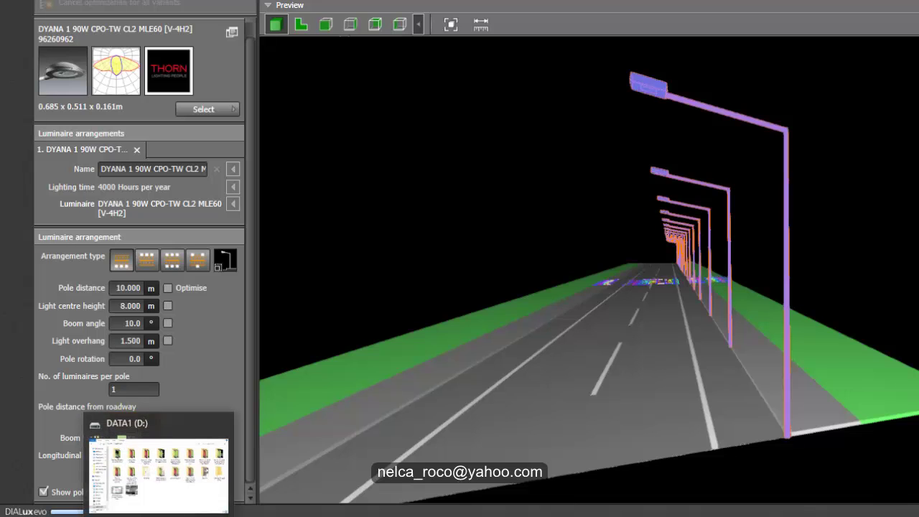
key(Return)
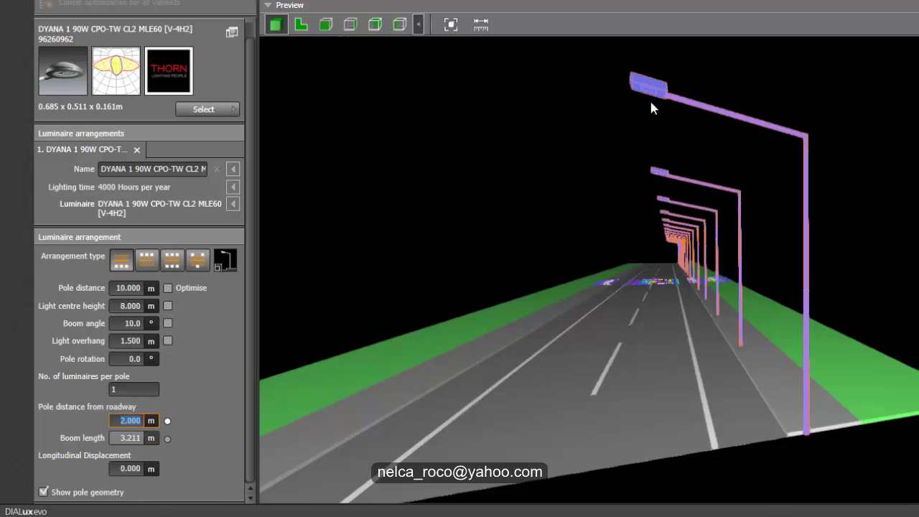
Set the light overhang of Street 1's luminaires to 0.5 m.
mouse_move(618, 183)
mouse_down()
mouse_move(599, 189)
mouse_move(626, 191)
mouse_up()
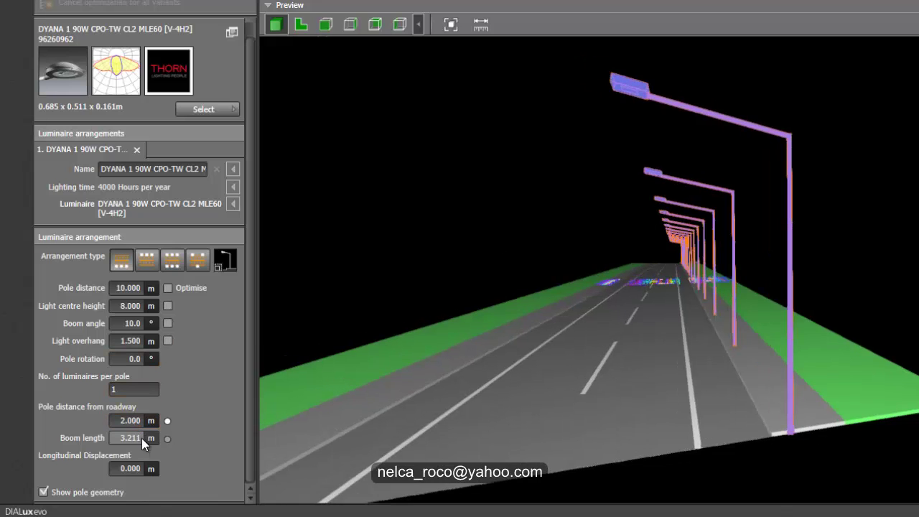
drag(441, 222, 451, 228)
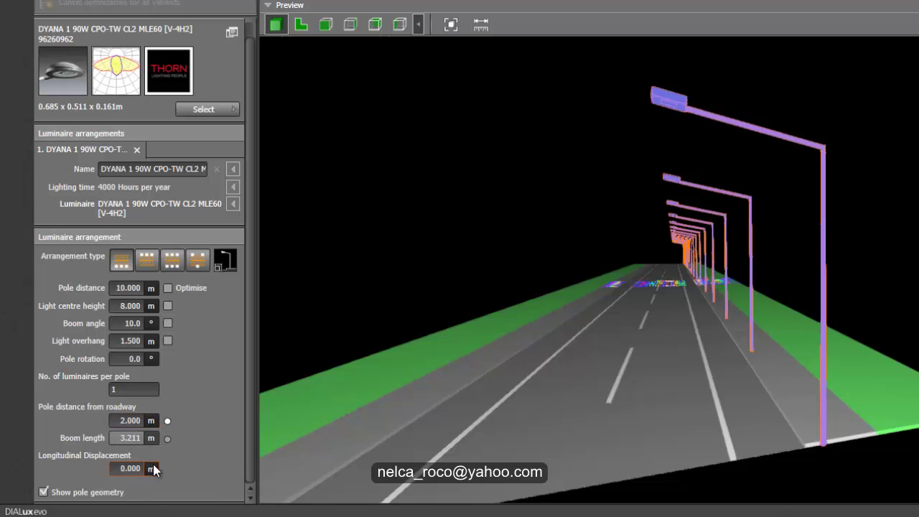
click(133, 342)
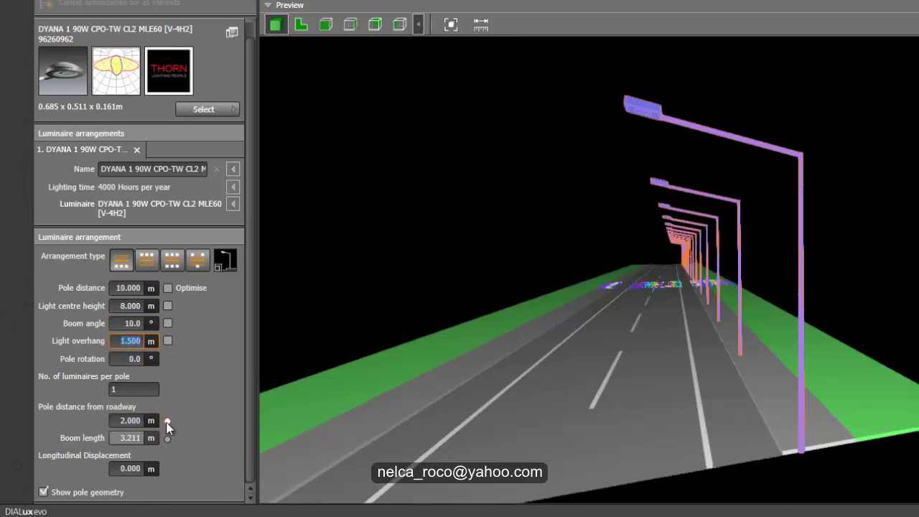
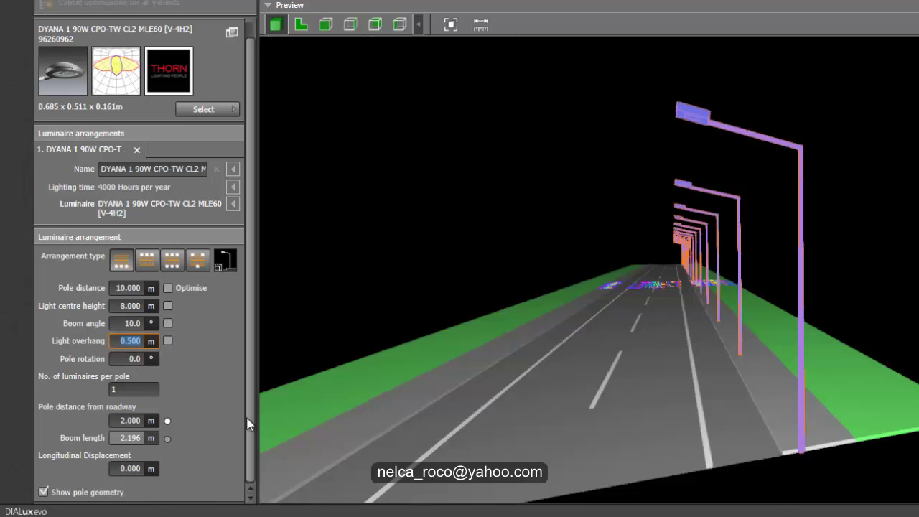
Examine Street 1's luminaires in 3D from several angles, comparing the booms and pole bases with the roadway edge.
scroll(347, 274, up, 3)
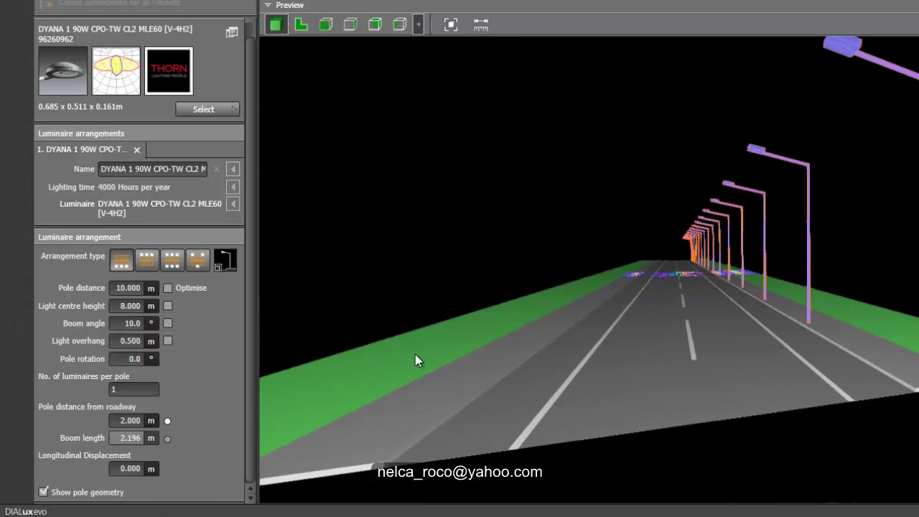
drag(631, 269, 625, 287)
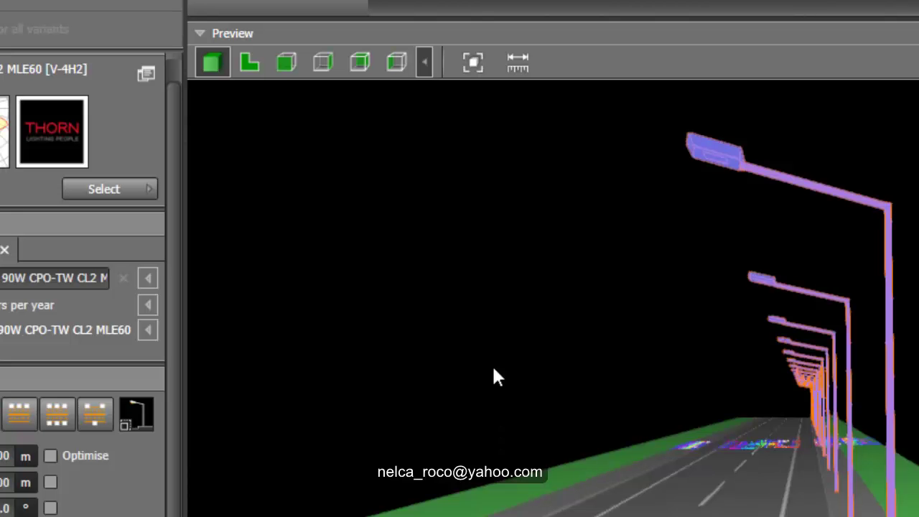
drag(493, 377, 434, 302)
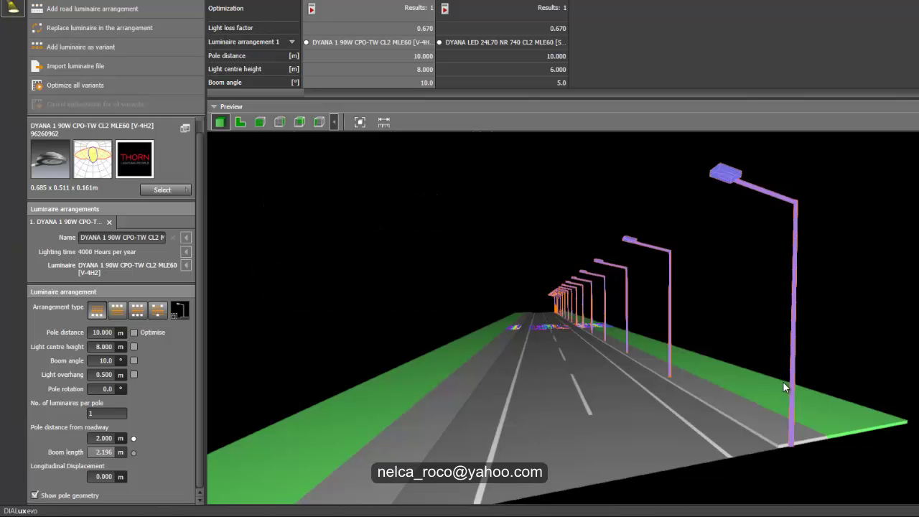
mouse_move(762, 245)
mouse_down()
mouse_move(755, 241)
mouse_move(762, 250)
mouse_up()
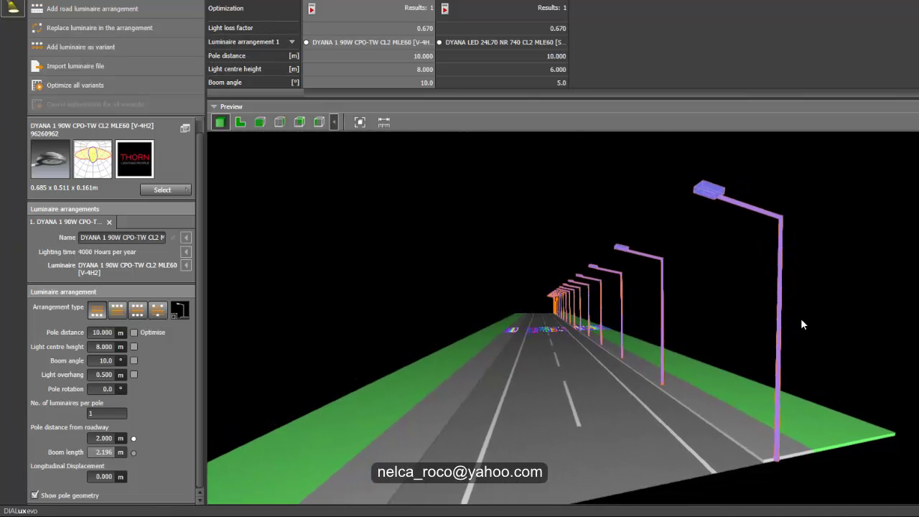
click(634, 189)
drag(734, 270, 730, 267)
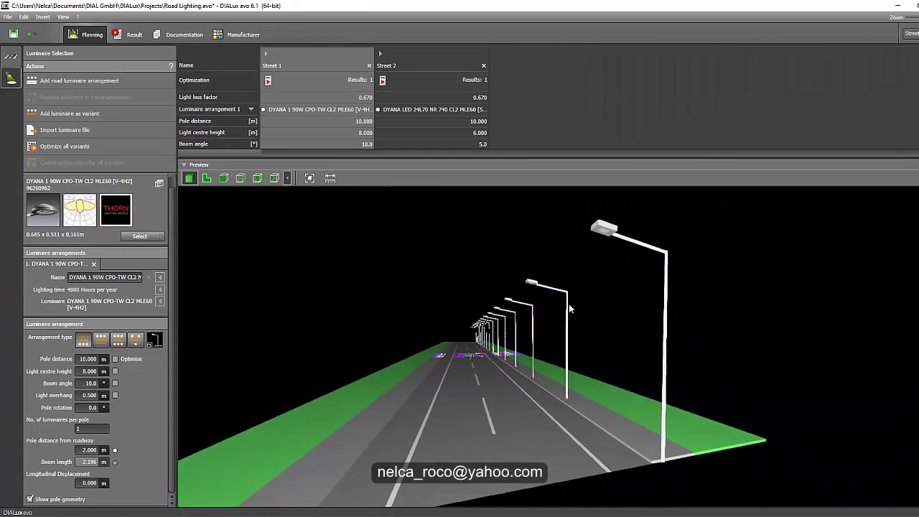
click(567, 304)
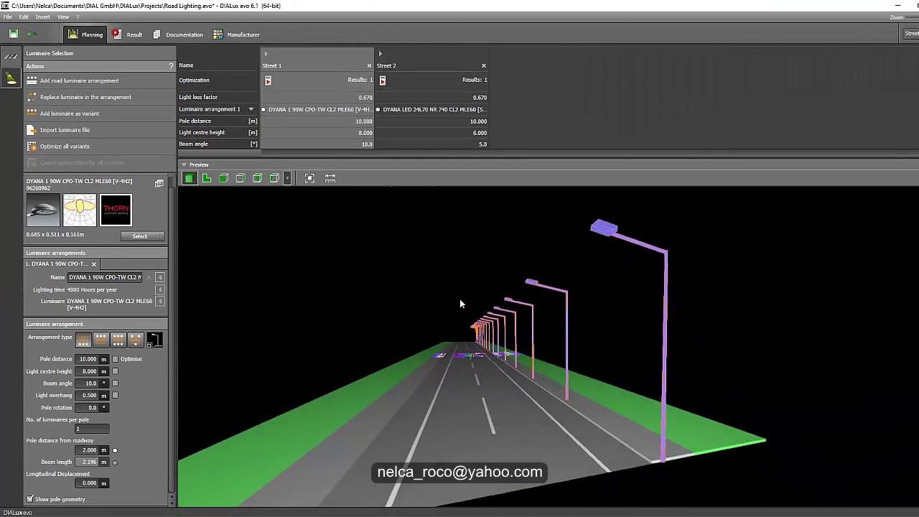
right_drag(434, 260, 636, 355)
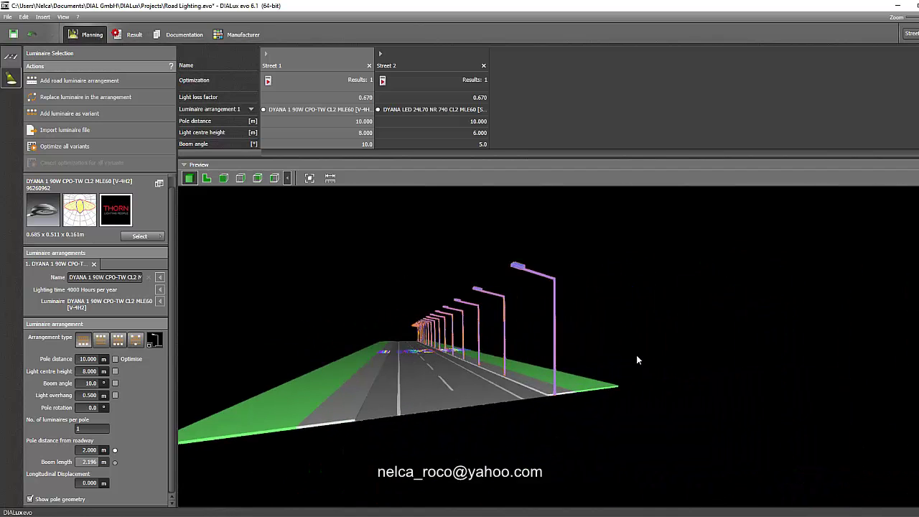
scroll(531, 355, up, 5)
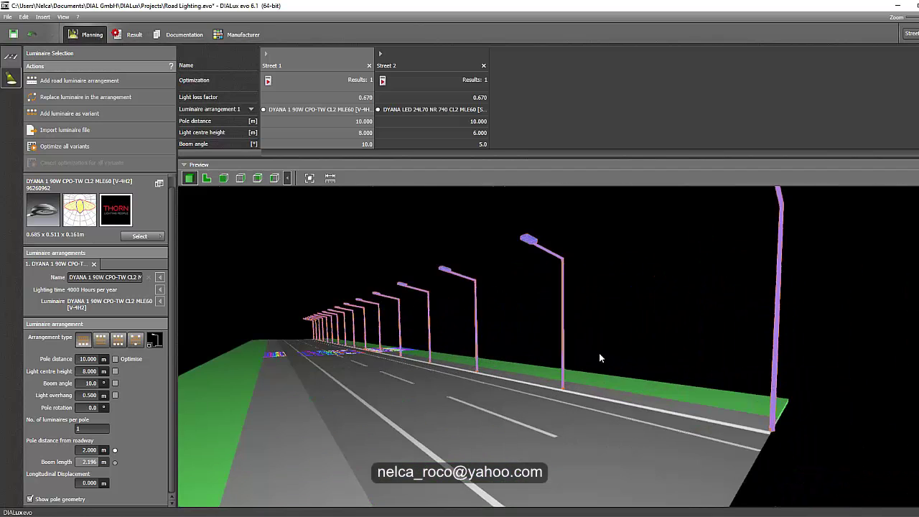
right_drag(598, 355, 617, 348)
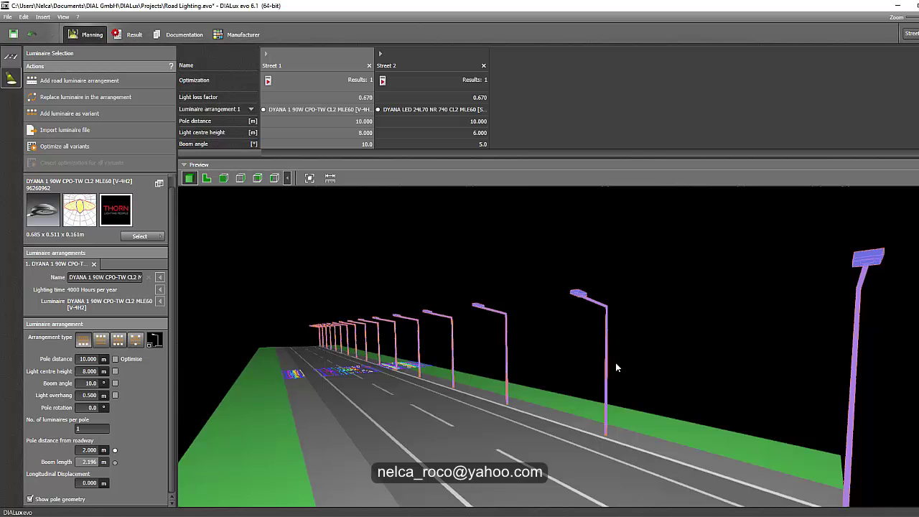
drag(655, 361, 677, 333)
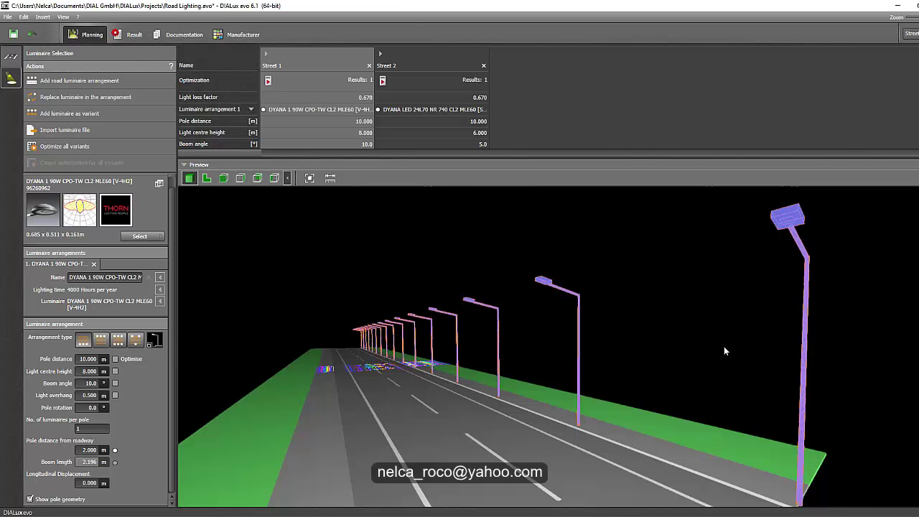
scroll(727, 316, down, 3)
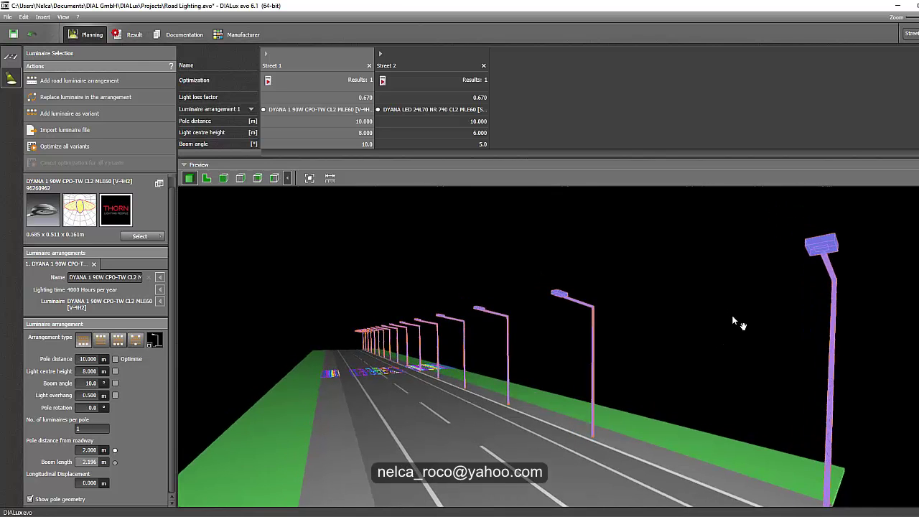
scroll(676, 346, up, 3)
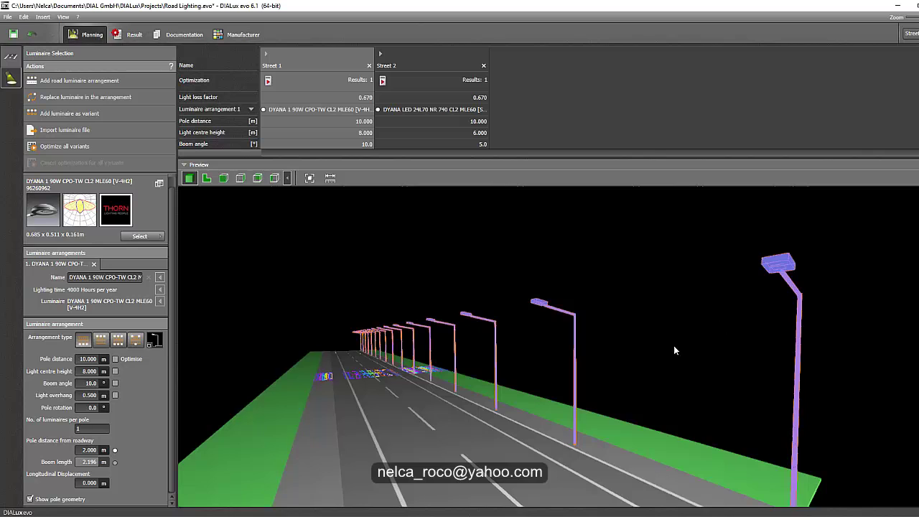
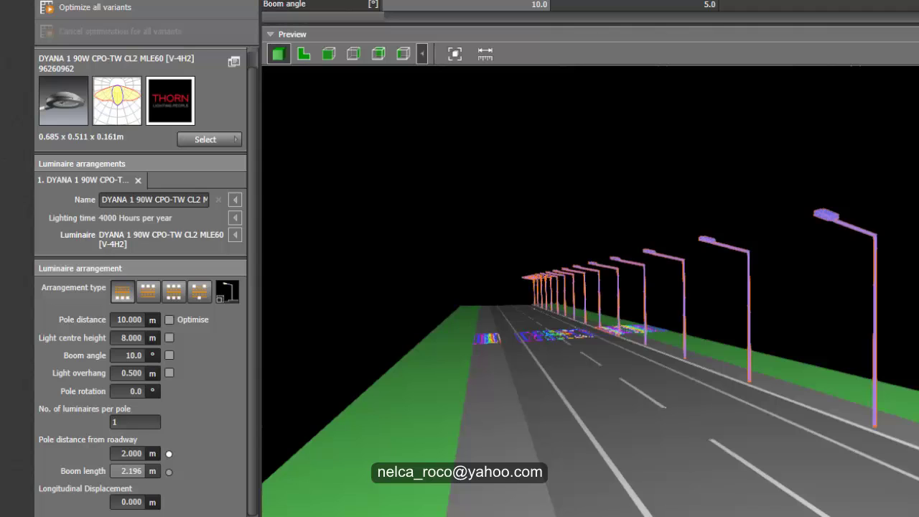
Check the term list in the e-mail, then inspect the pole and its boom in the 3D and side elevation views.
key(alt+Tab)
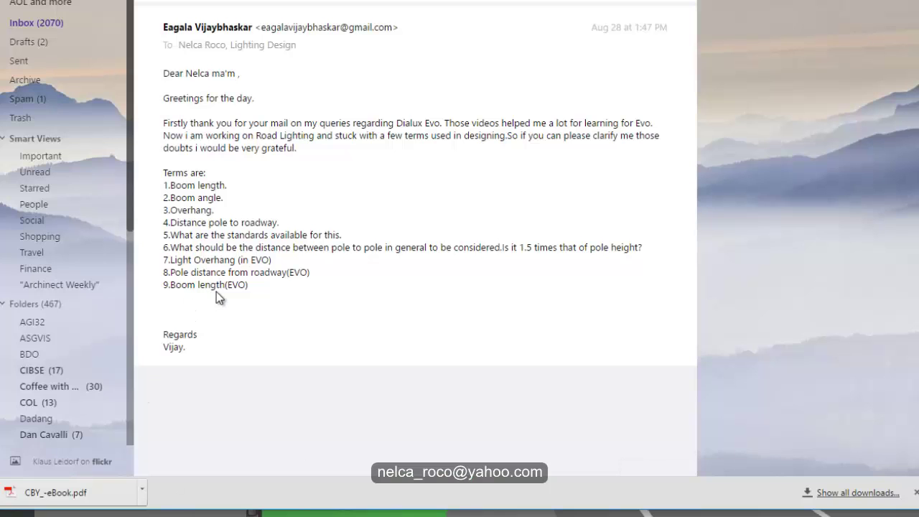
key(alt+Tab)
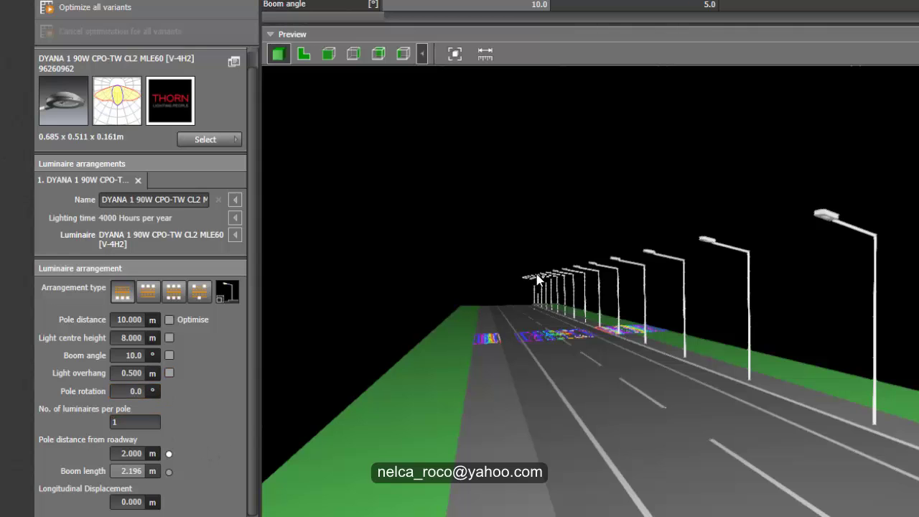
click(131, 373)
mouse_move(138, 402)
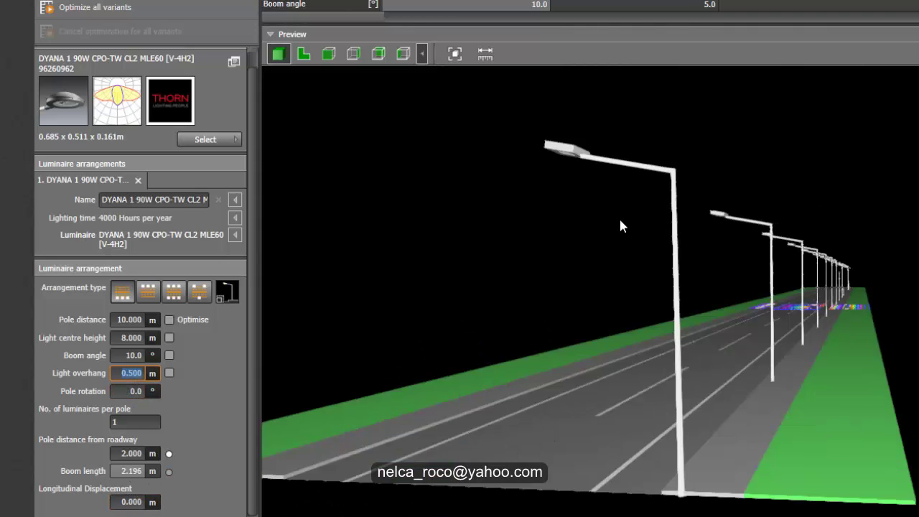
drag(619, 217, 653, 225)
mouse_move(226, 300)
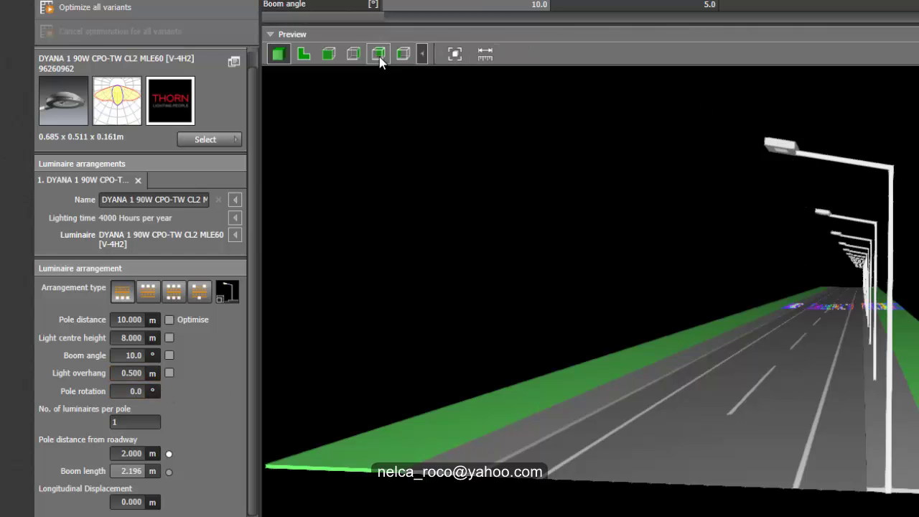
click(353, 54)
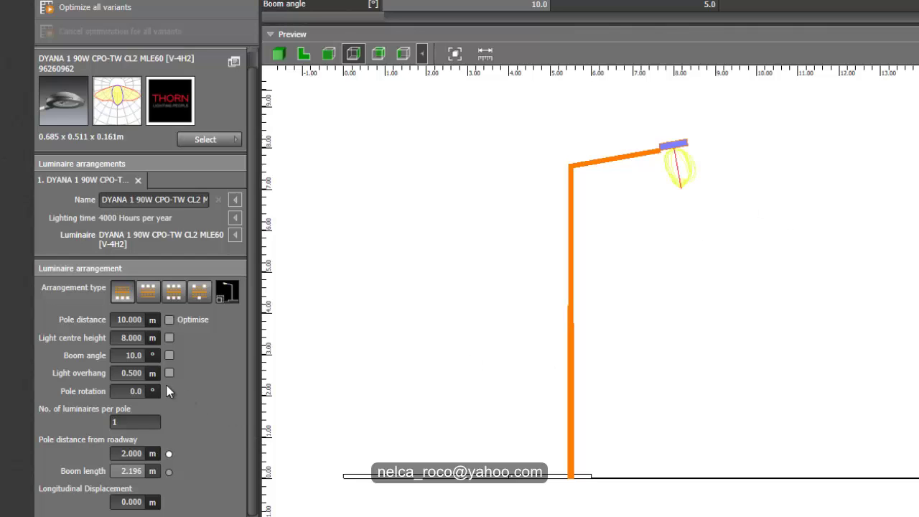
Set the light overhang of Street 1's luminaires to 1 m and check its effect on the boom length.
click(125, 372)
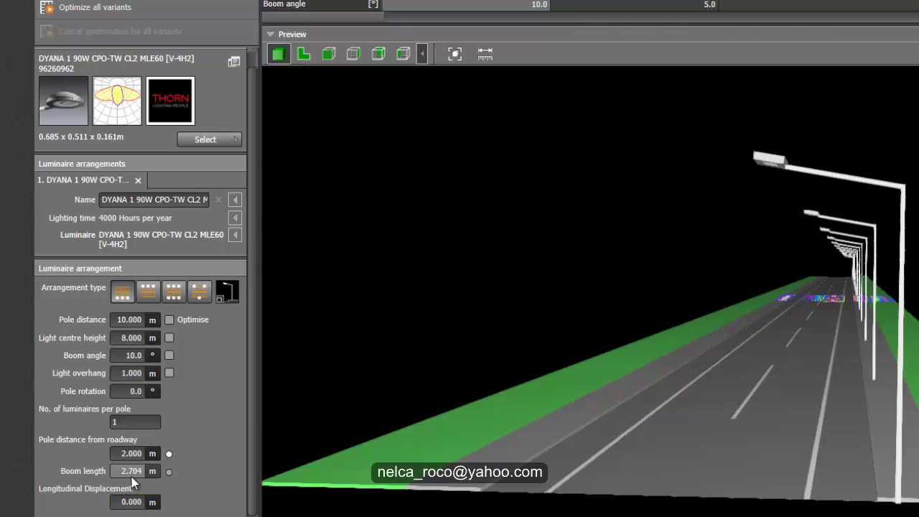
click(123, 373)
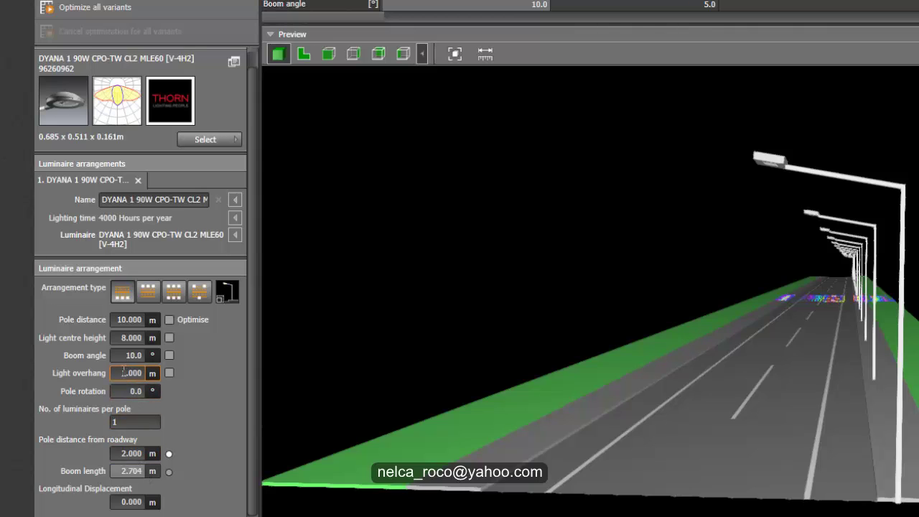
click(120, 474)
Set the light overhang of Street 1's luminaires to 0 m and inspect the luminaire position over the roadway edge.
double_click(133, 376)
text(0)
key(Return)
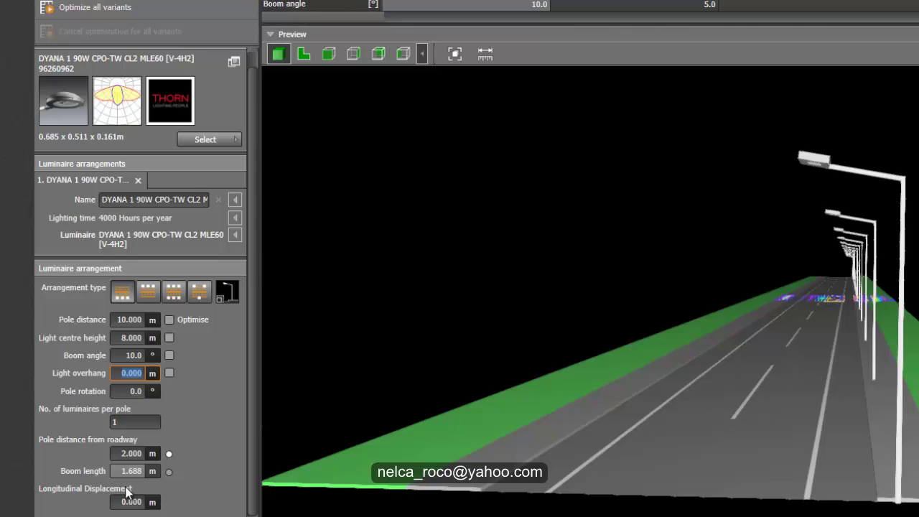
click(778, 152)
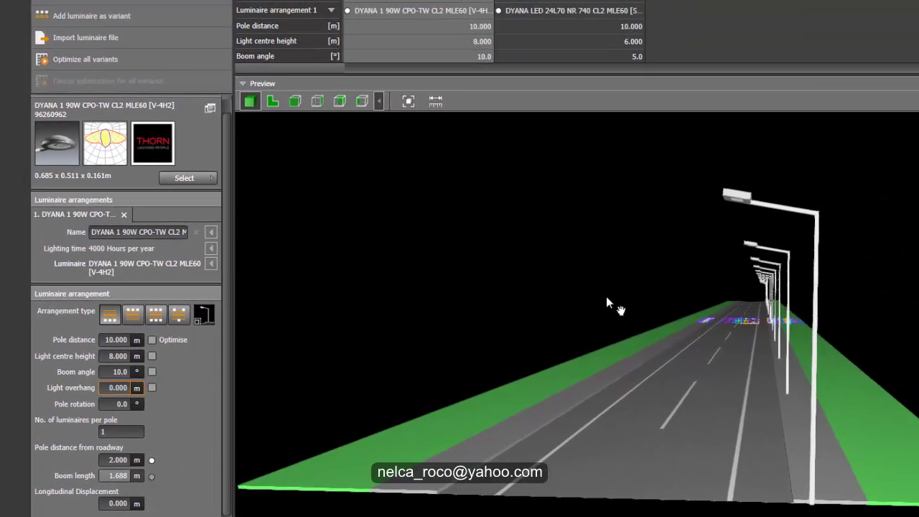
drag(608, 296, 778, 229)
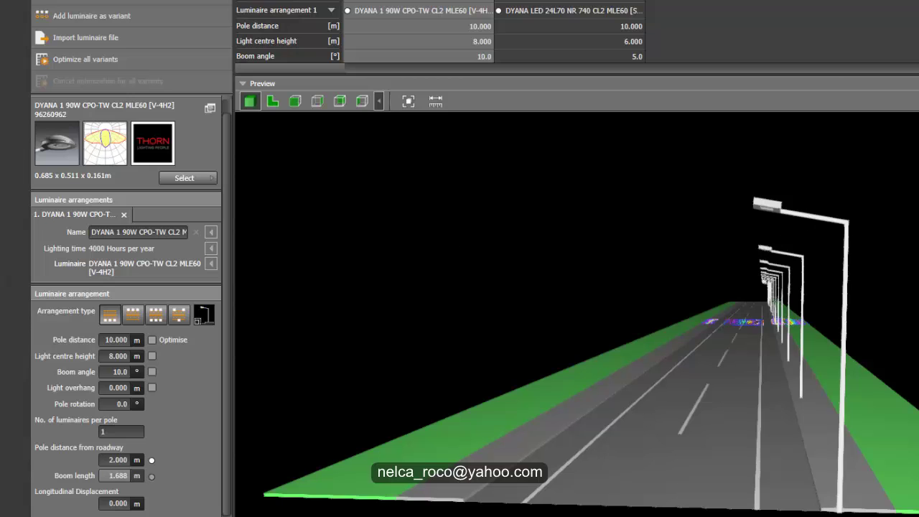
Review the light overhang and boom length terms in the e-mail, then examine the row of poles in 3D from across the road.
key(alt+Tab)
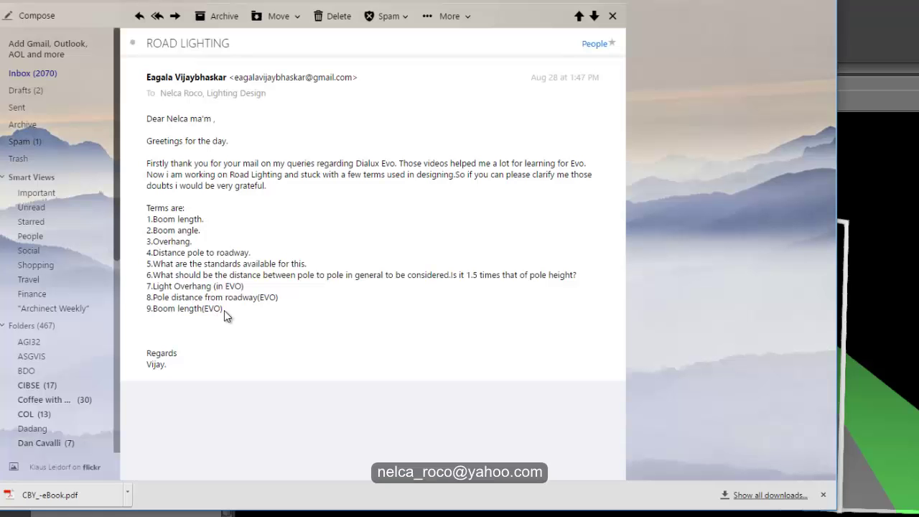
drag(251, 287, 164, 287)
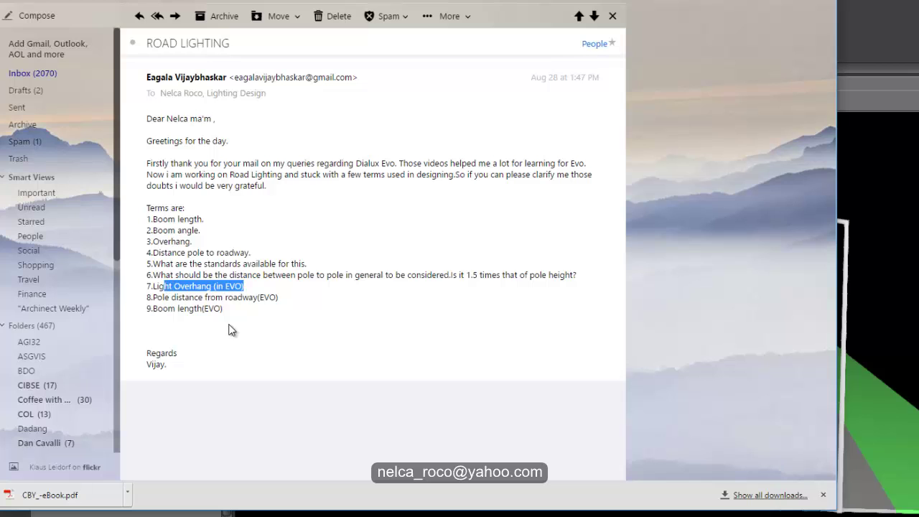
click(175, 316)
key(alt+Tab)
drag(597, 266, 685, 386)
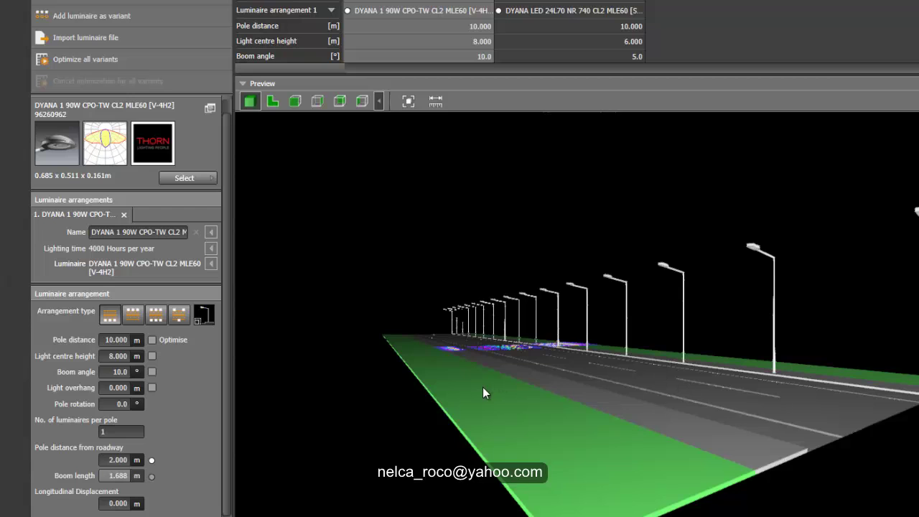
mouse_move(483, 387)
mouse_down()
mouse_move(492, 380)
mouse_move(502, 402)
mouse_move(534, 380)
mouse_move(488, 381)
mouse_up()
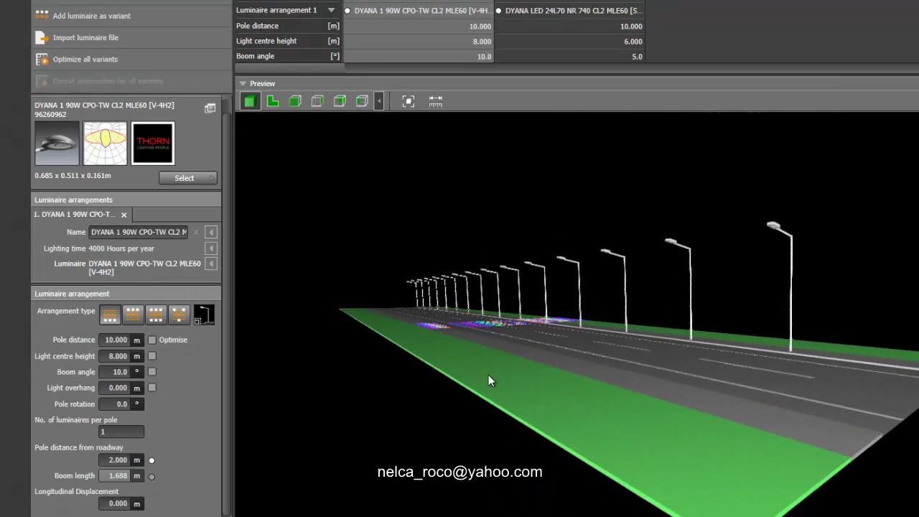